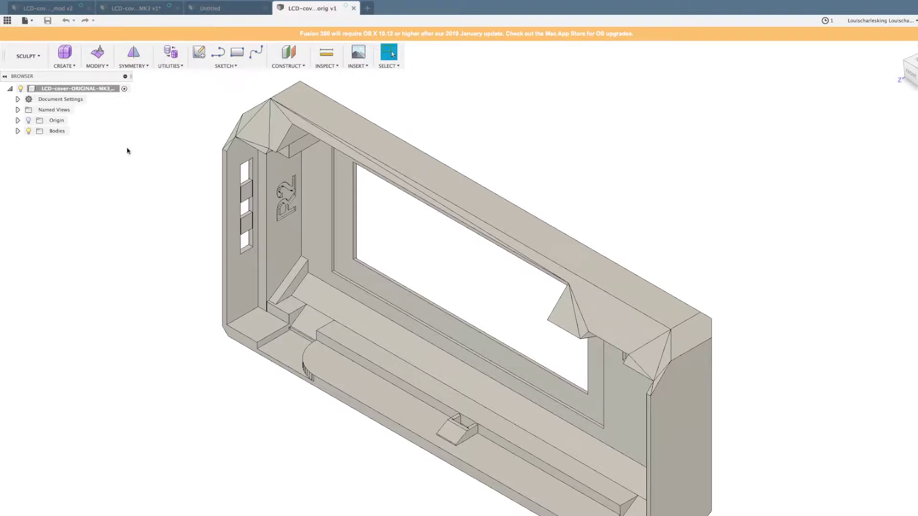
Step: Expand the design's list of bodies and switch to the Patch workspace
click(18, 131)
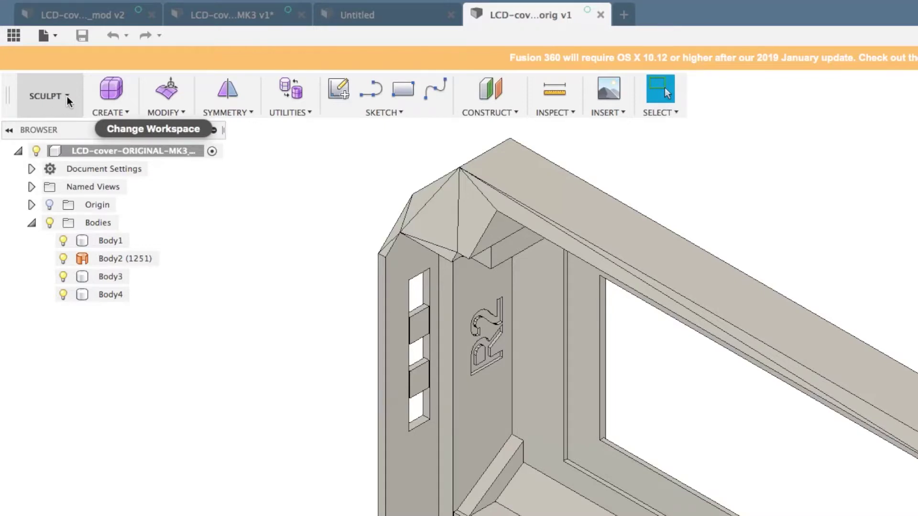
click(68, 98)
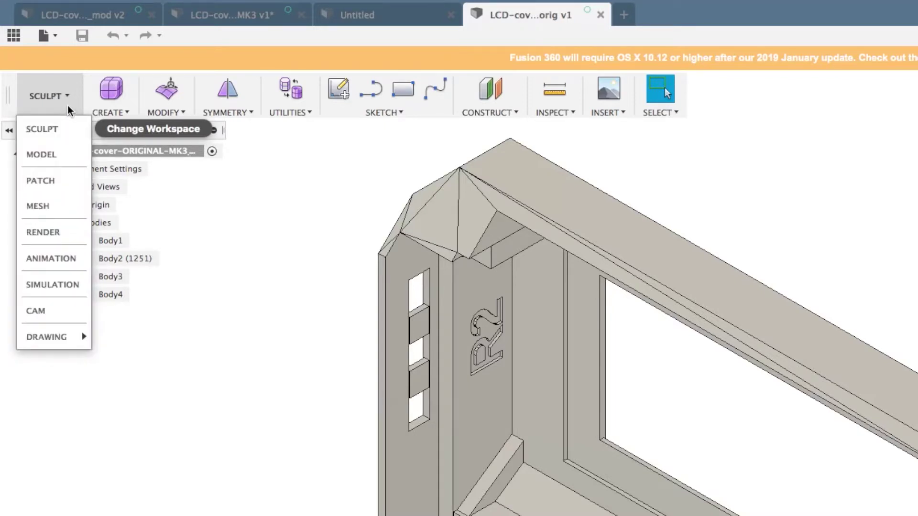
click(40, 181)
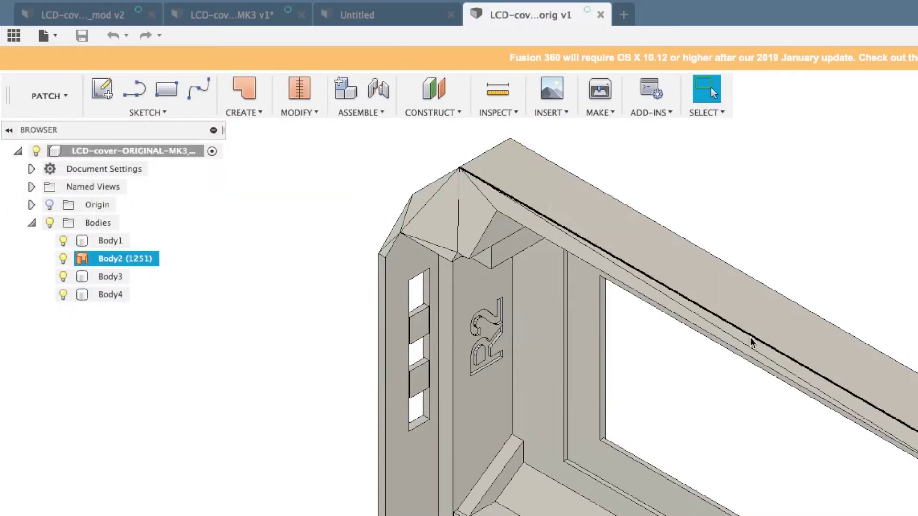
Step: Hide Body1, Body3 and Body4 so that only the Body2 surface body is shown
click(63, 241)
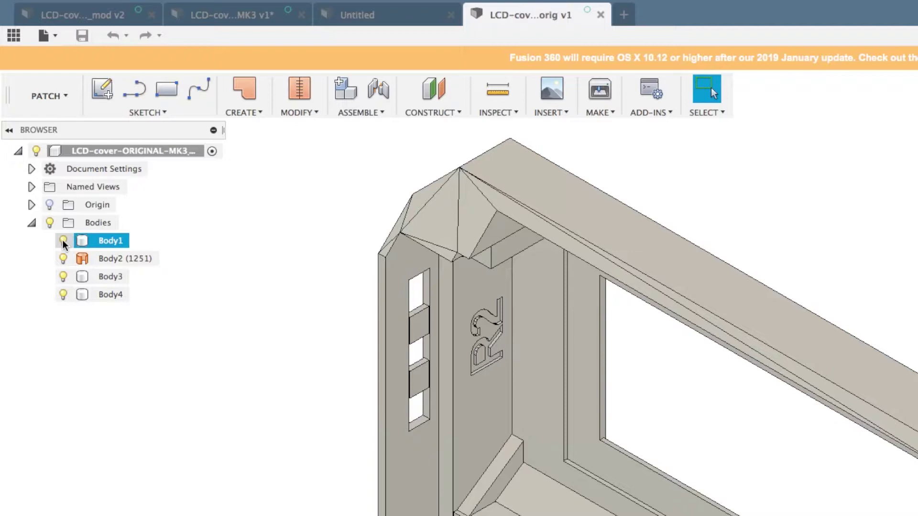
click(63, 242)
click(62, 276)
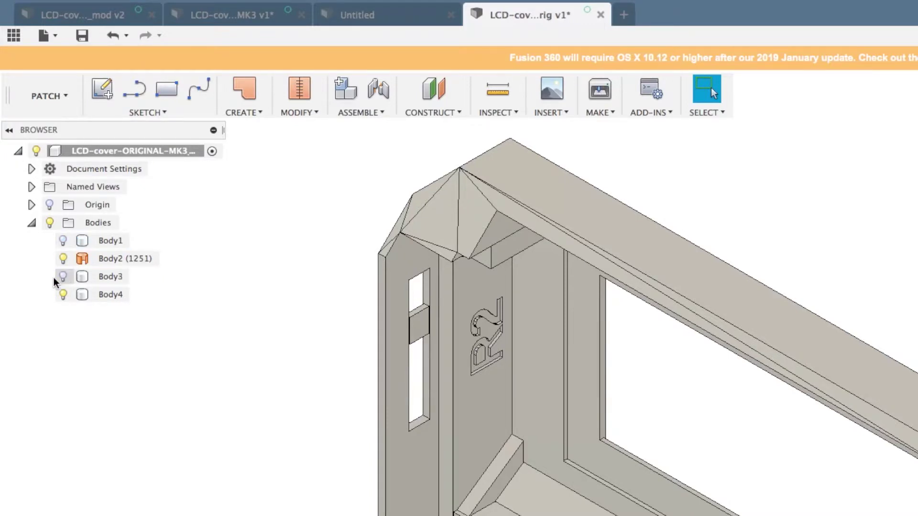
click(62, 295)
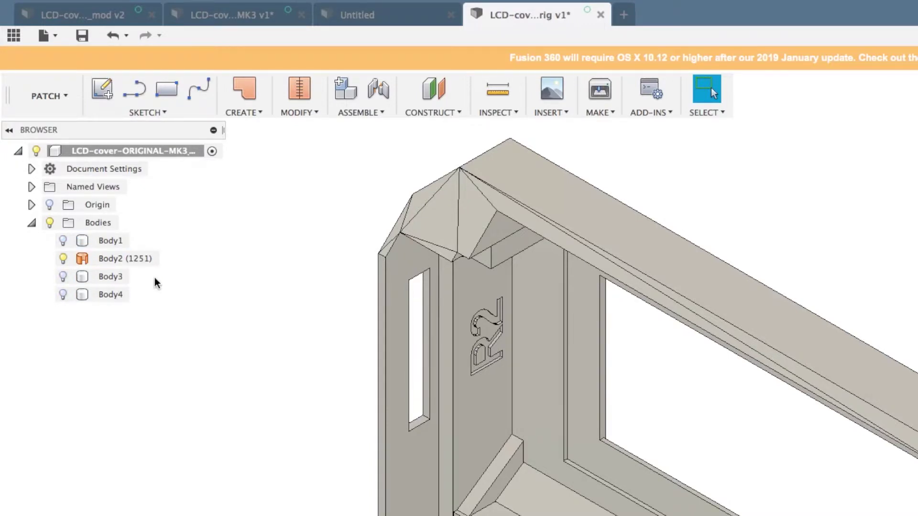
Step: Check Body2 for free edges with the Stitch command, without applying the stitch
click(110, 261)
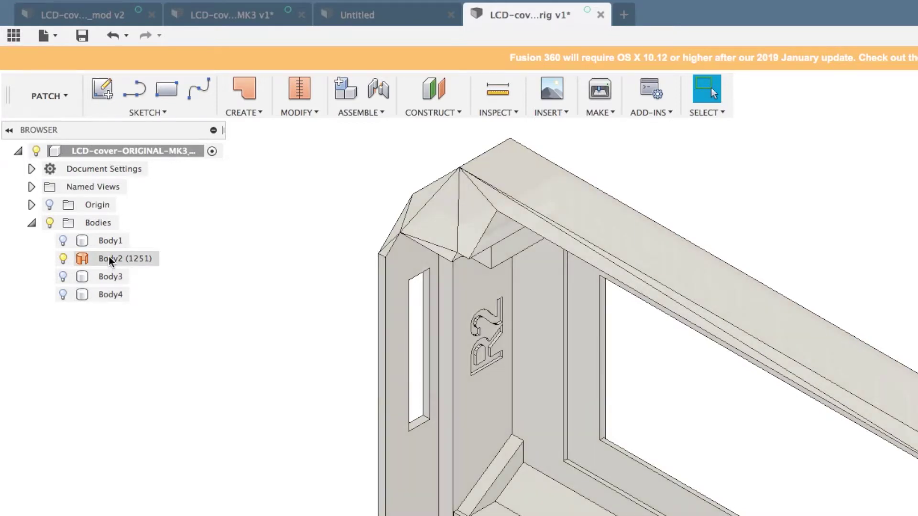
click(109, 261)
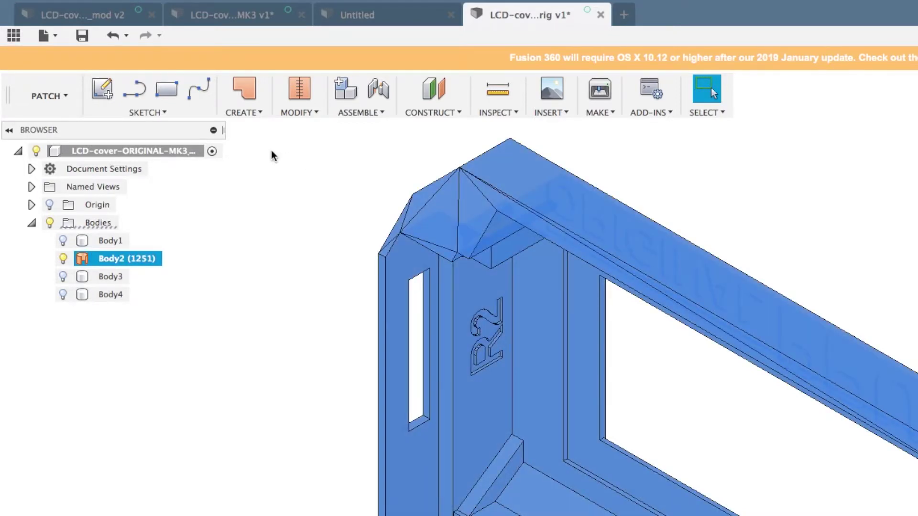
click(310, 114)
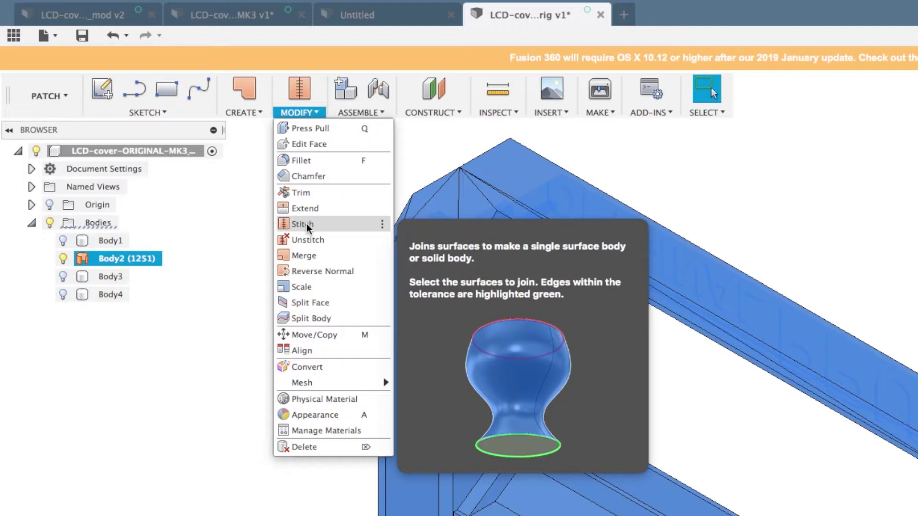
key(Escape)
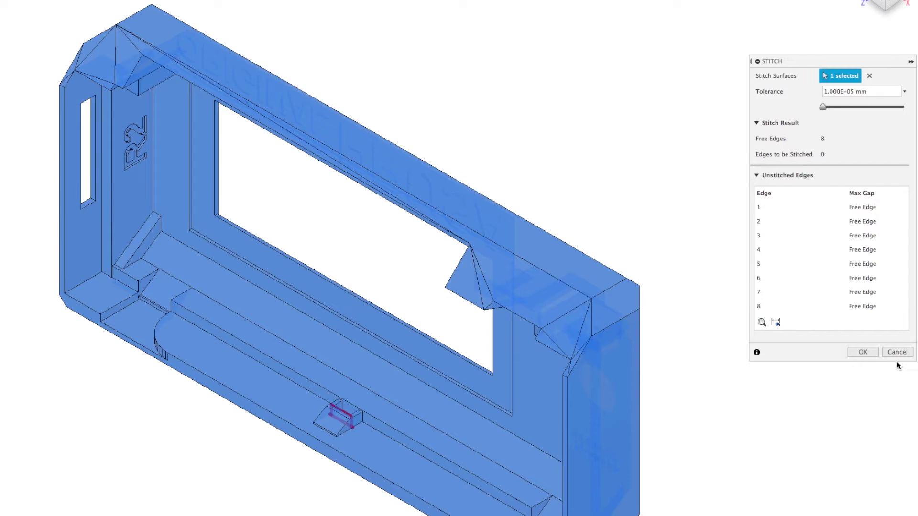
click(895, 352)
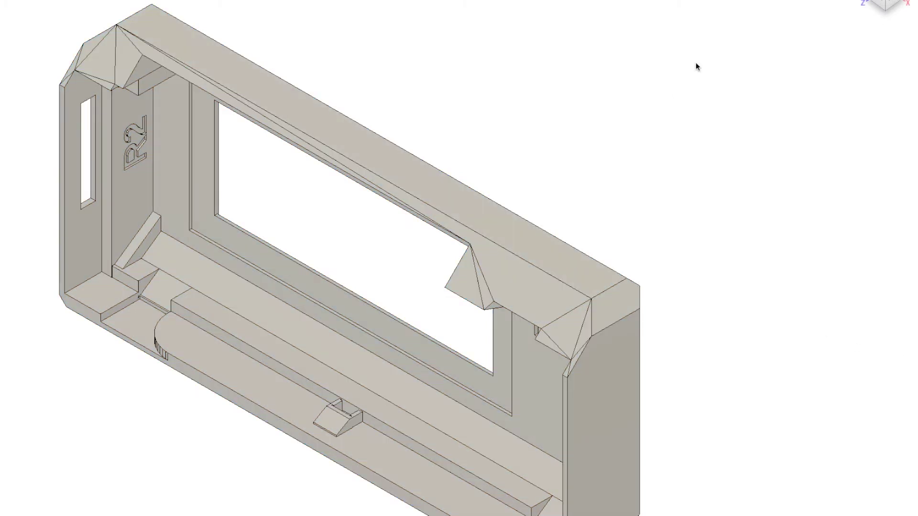
Step: Patch the open face inside the small clip at the display window's edge, using the connected boundary edges with chaining enabled
shift+middle_drag(355, 292, 539, 339)
scroll(353, 358, up, 2)
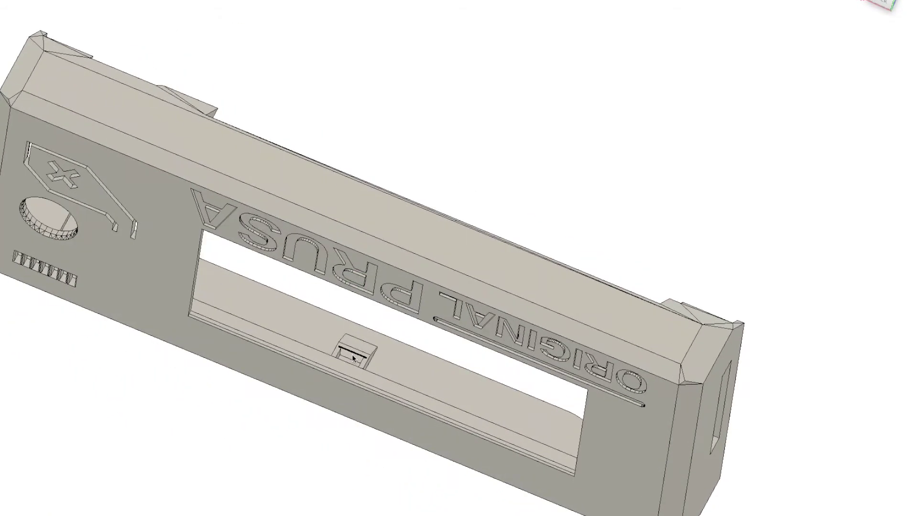
scroll(354, 358, up, 10)
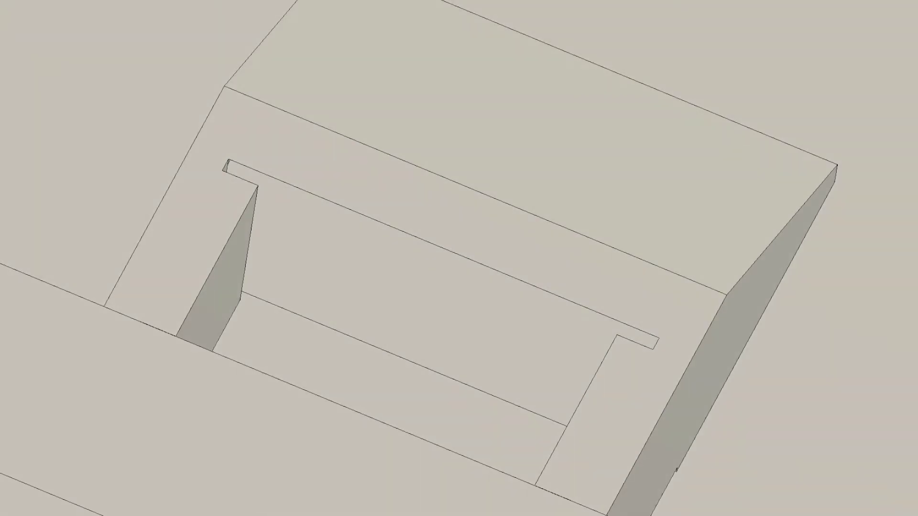
middle_drag(443, 237, 443, 237)
scroll(372, 119, down, 3)
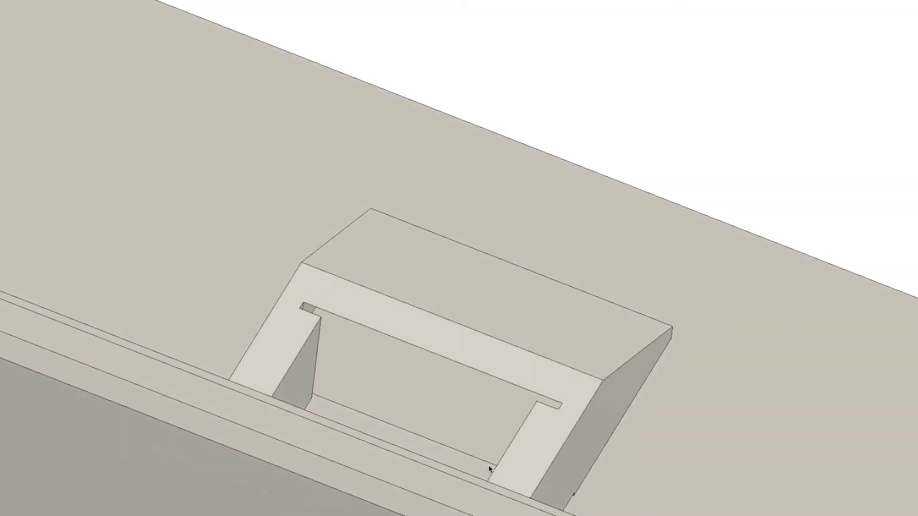
scroll(502, 469, up, 3)
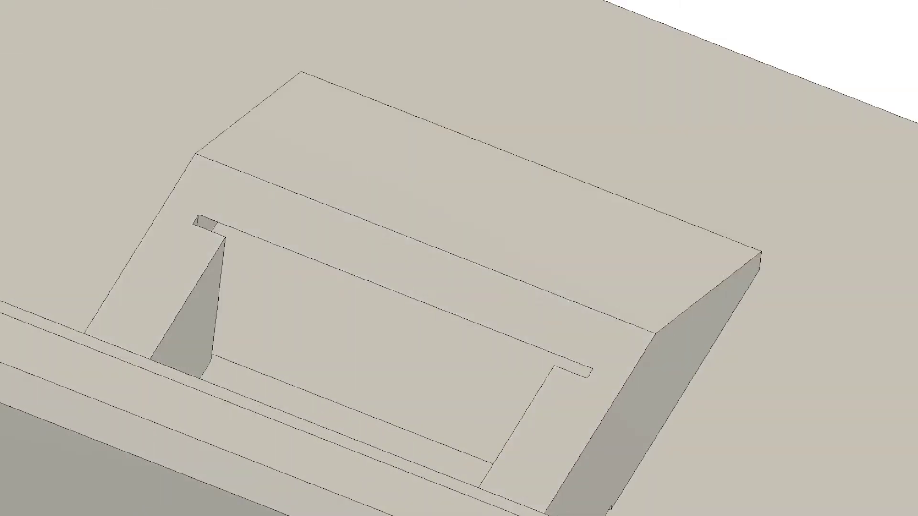
middle_drag(441, 236, 421, 292)
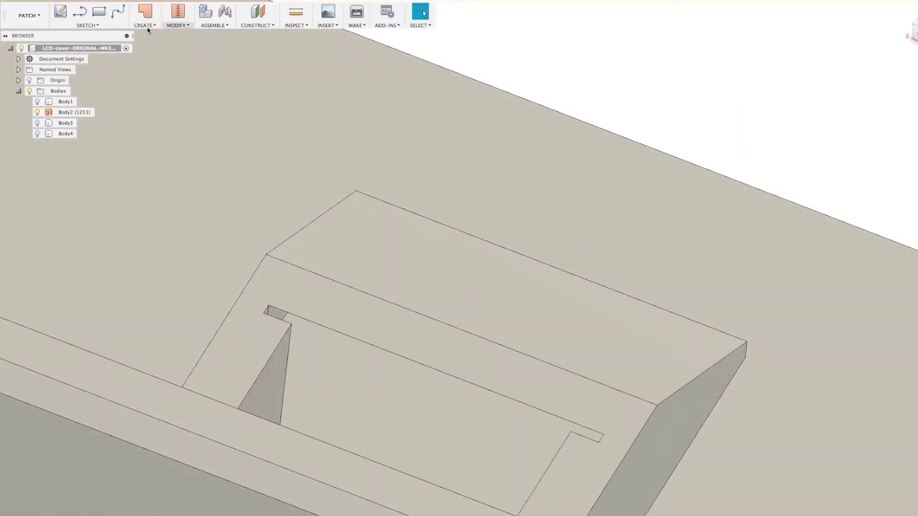
click(152, 25)
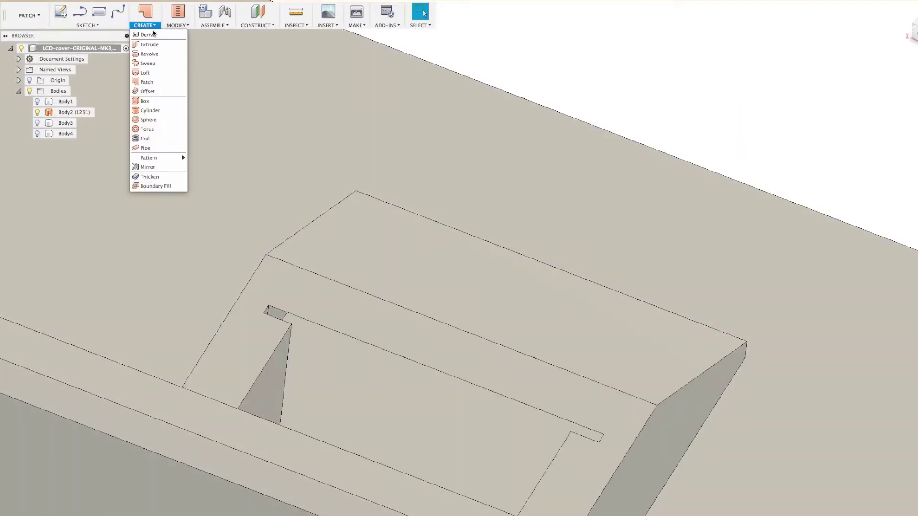
click(146, 83)
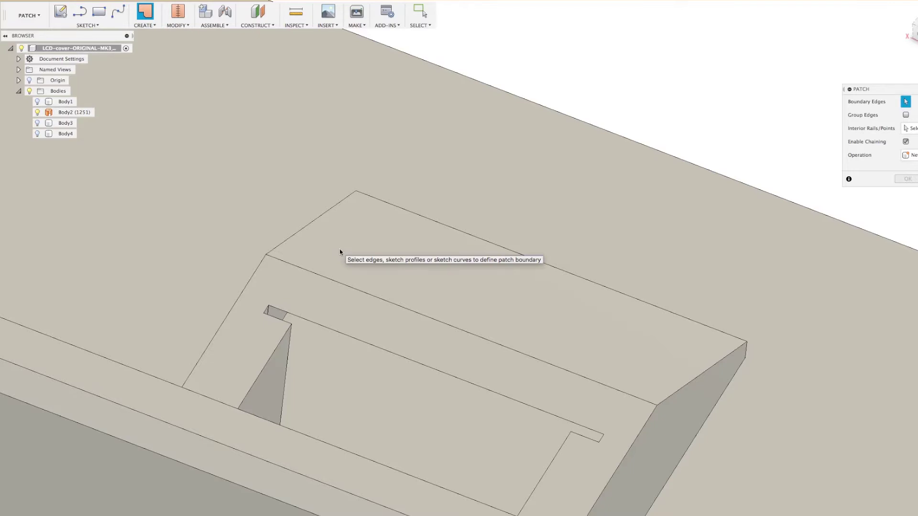
click(360, 342)
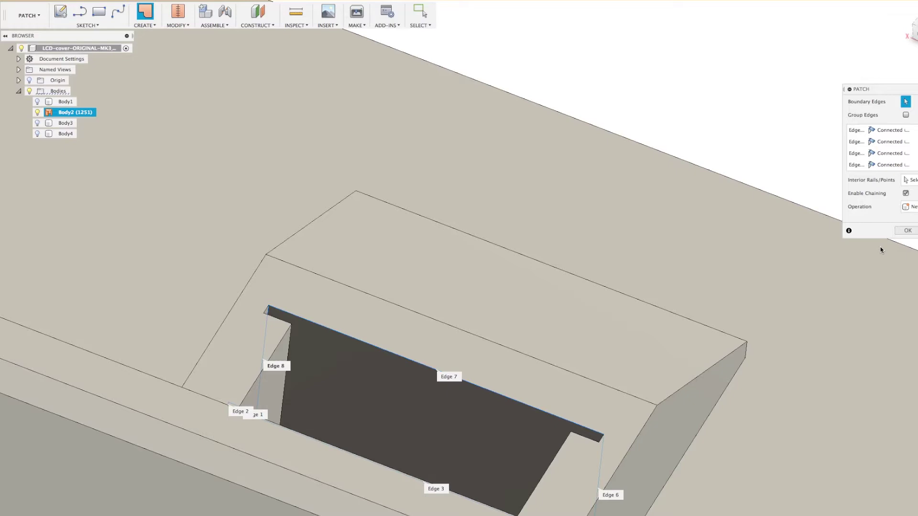
click(905, 231)
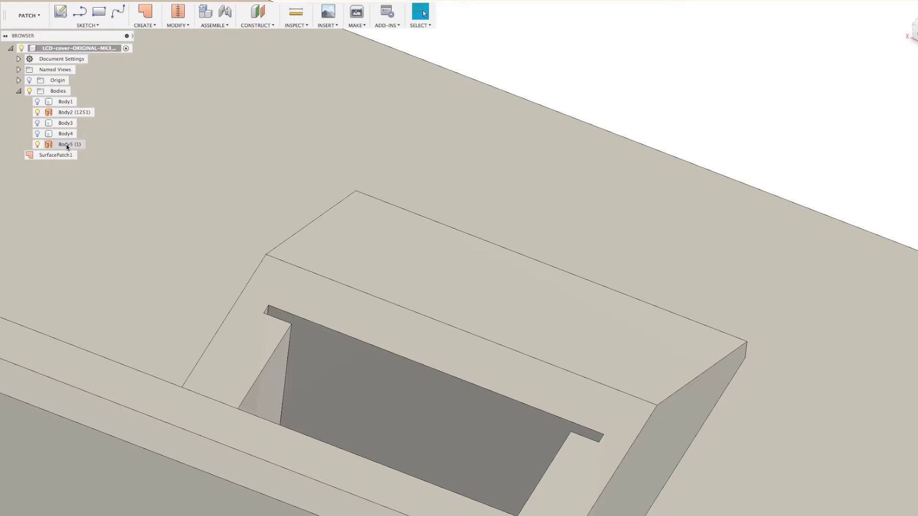
Step: Stitch the new patch surface and Body2 together as a new body with a tolerance of 1.000E-05 mm
click(66, 146)
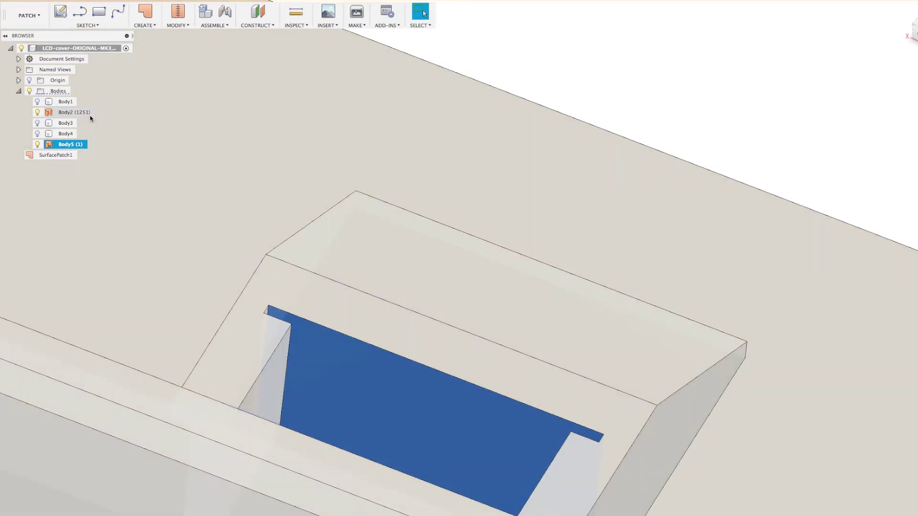
super+click(68, 112)
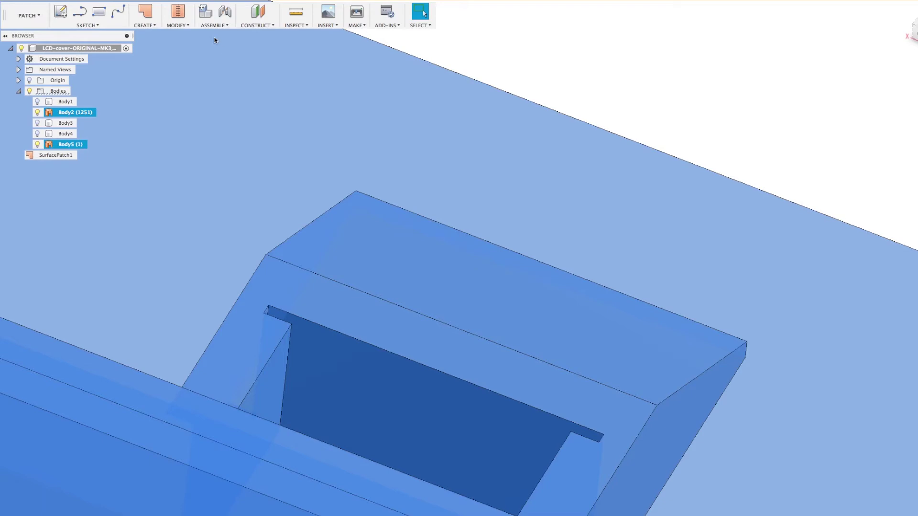
click(184, 25)
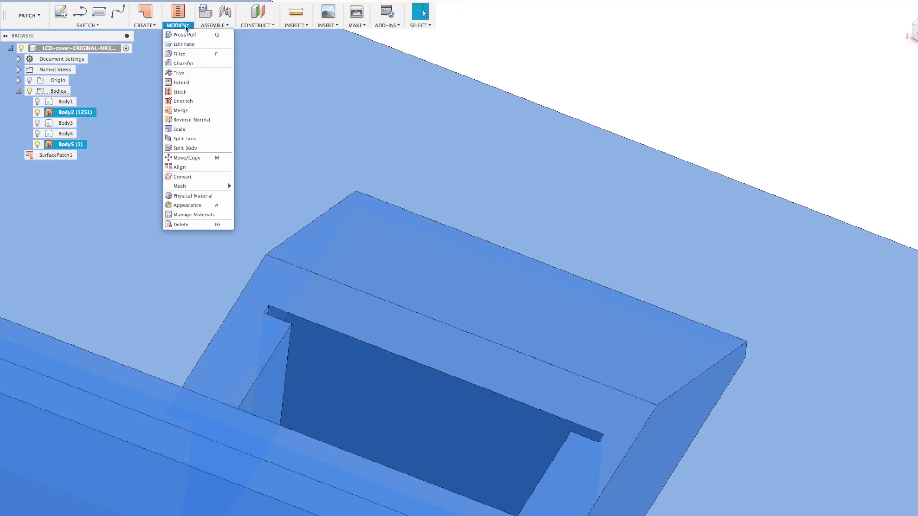
click(182, 94)
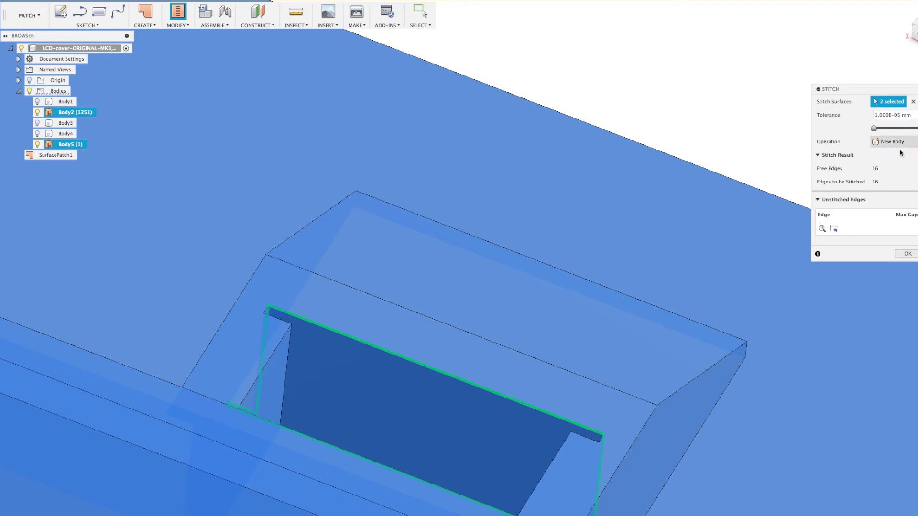
click(908, 254)
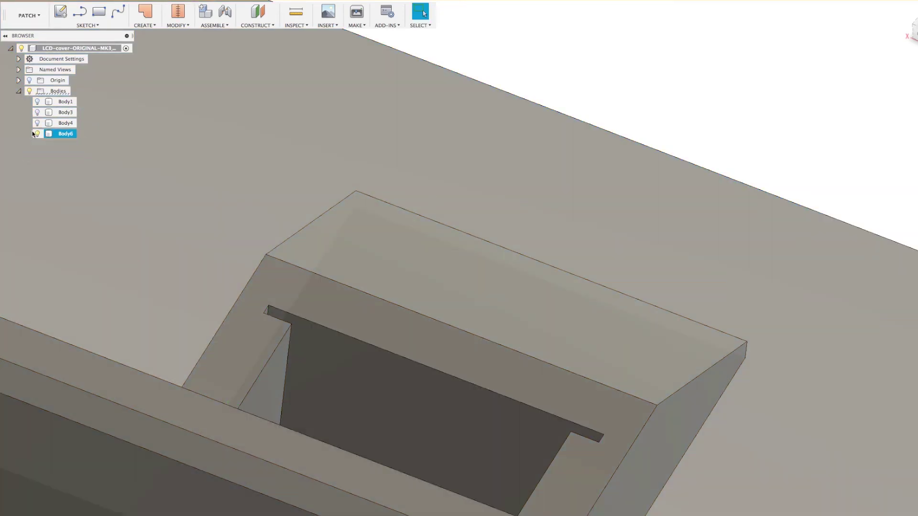
Step: Toggle the stitched body's visibility and examine the patched clip and the whole cover, leaving the body shown and deselected
click(36, 134)
click(37, 135)
click(37, 134)
click(38, 134)
scroll(452, 351, up, 5)
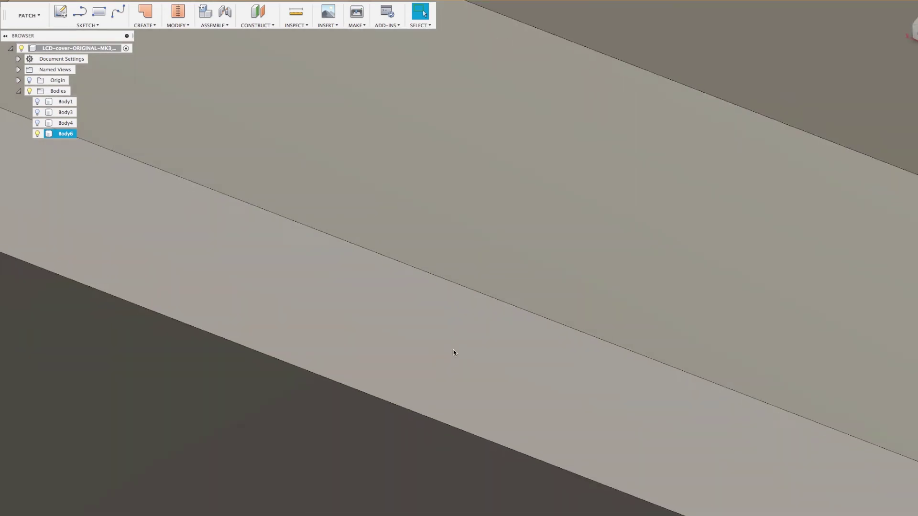
scroll(453, 349, down, 10)
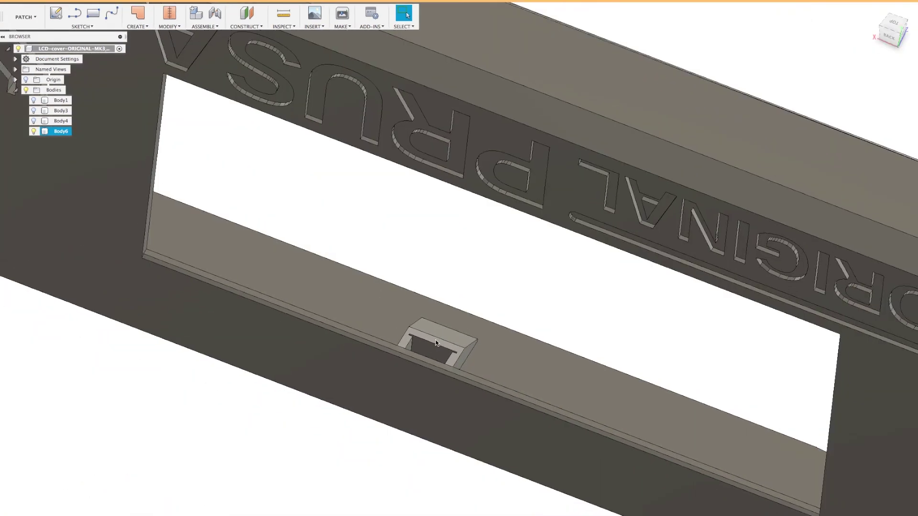
scroll(436, 342, down, 10)
scroll(435, 342, up, 5)
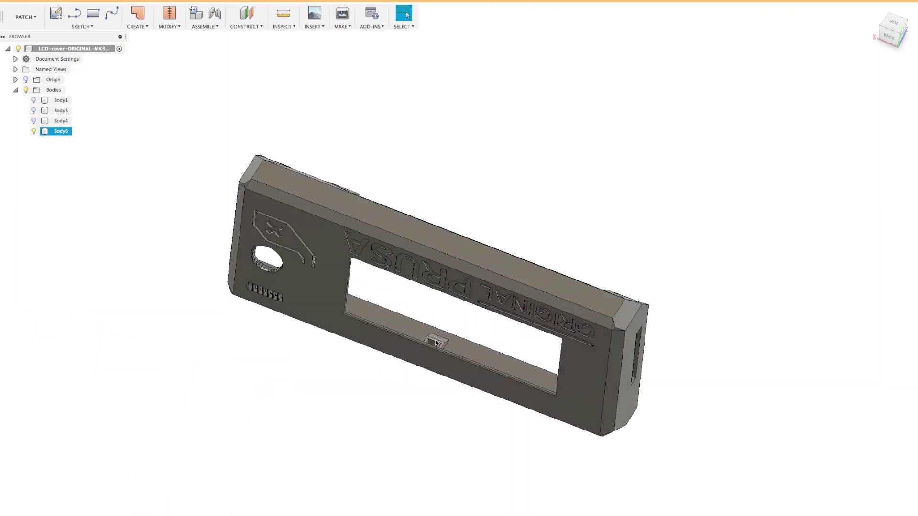
scroll(435, 342, up, 2)
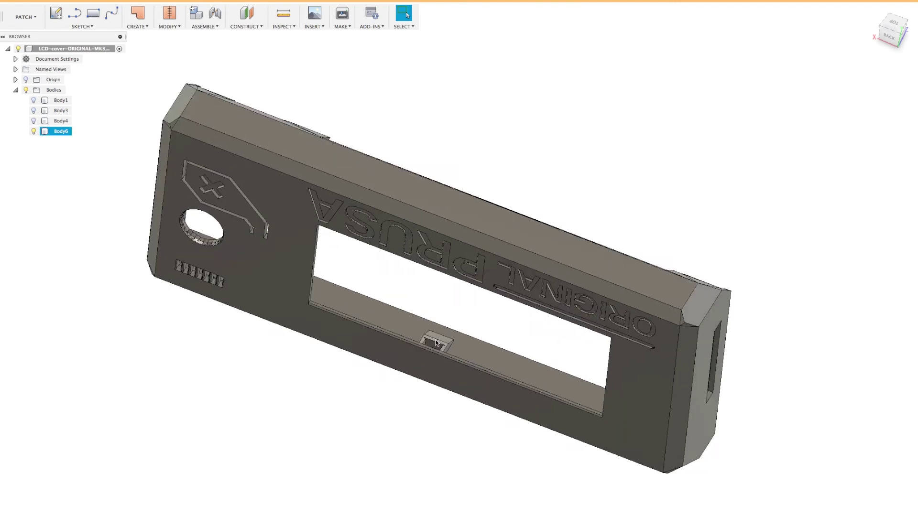
click(87, 206)
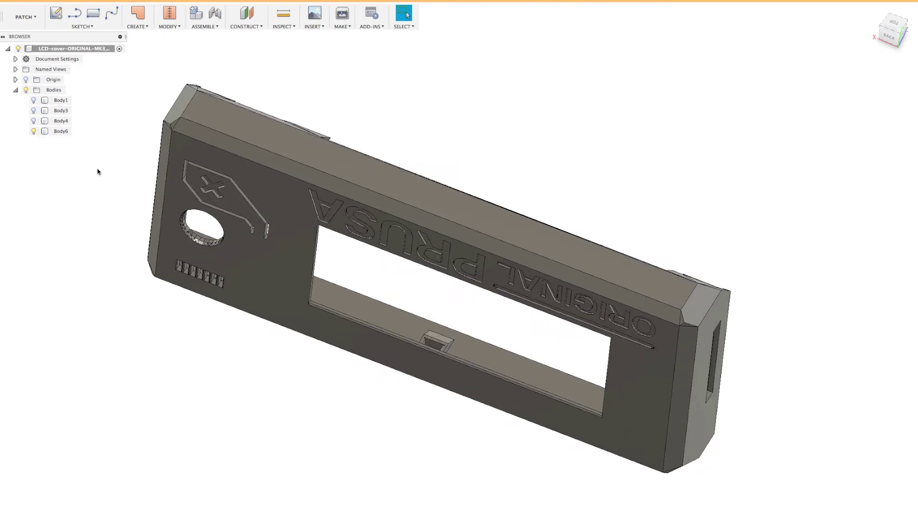